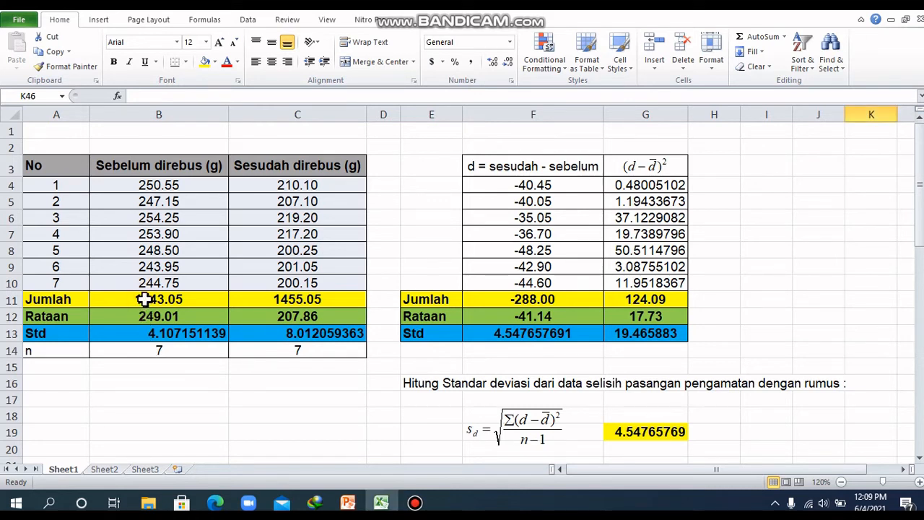
Examine the sum, average and standard deviation formulas of the Sebelum direbus column in B11 to B13, including the summed range B4:B10
click(147, 299)
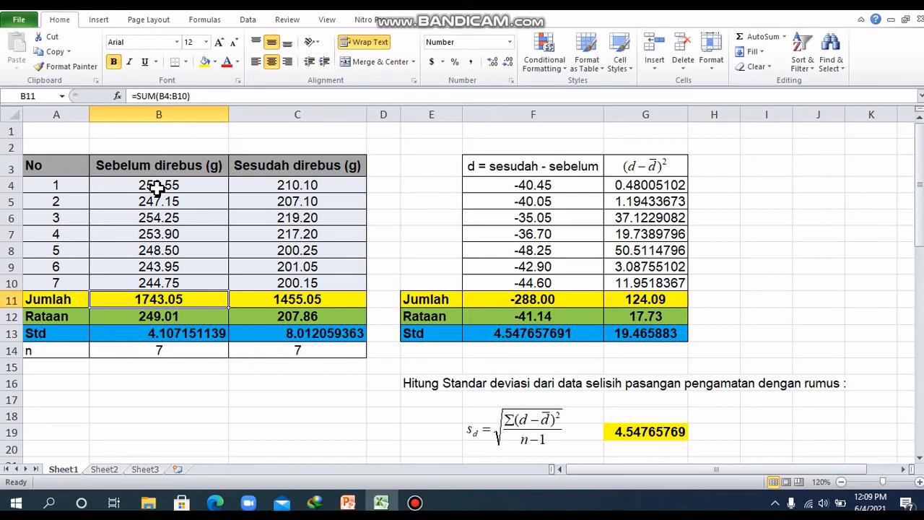
drag(157, 186, 160, 282)
click(122, 367)
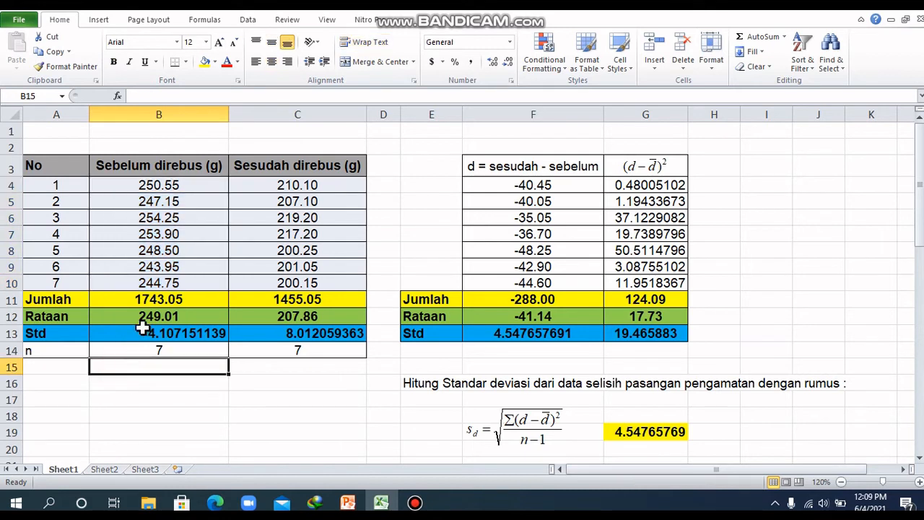
click(154, 303)
click(148, 318)
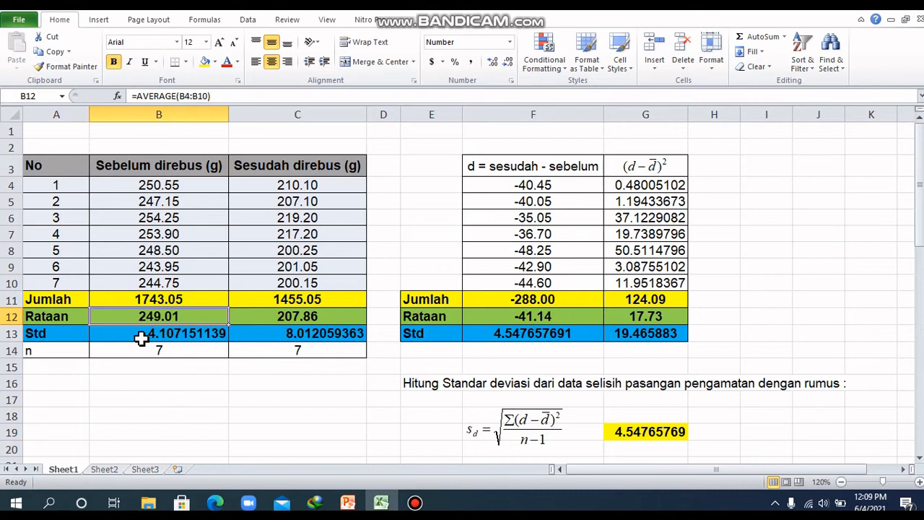
click(142, 337)
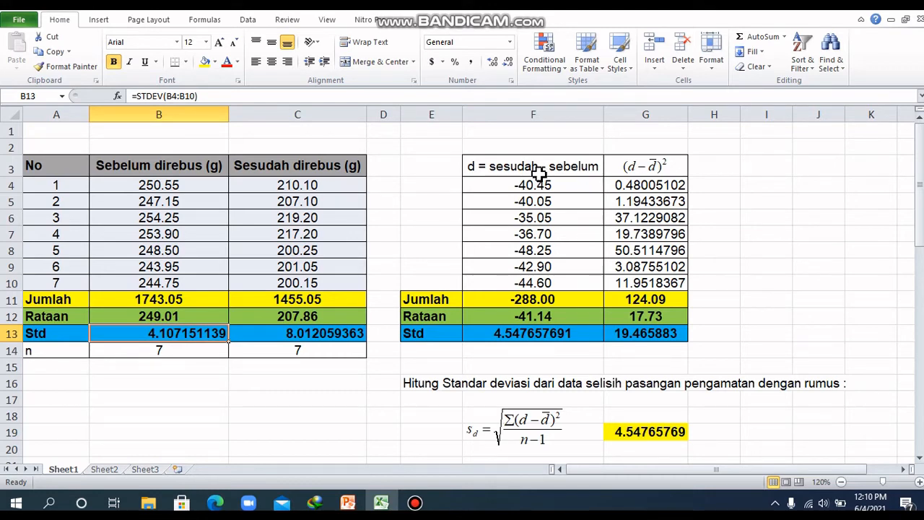
Fill the difference formula =C4-B4 from F4 down through F10
scroll(573, 383, down, 3)
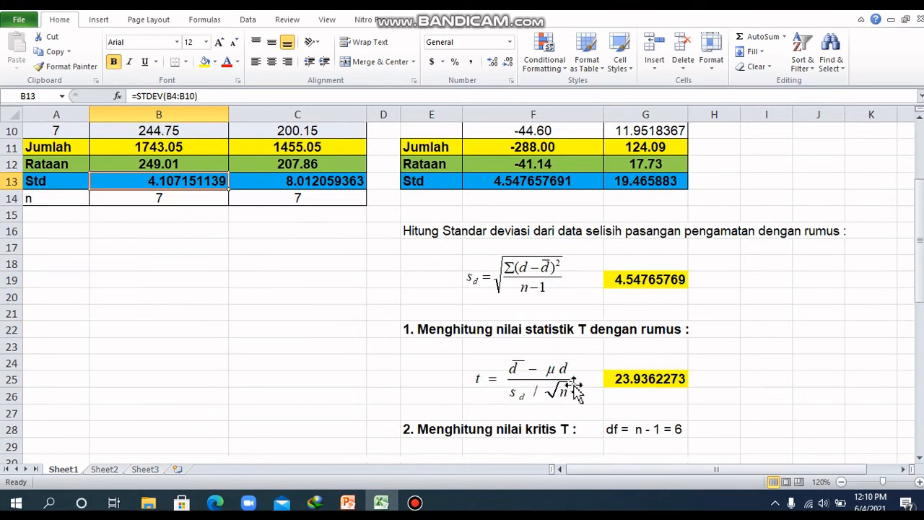
scroll(575, 391, up, 3)
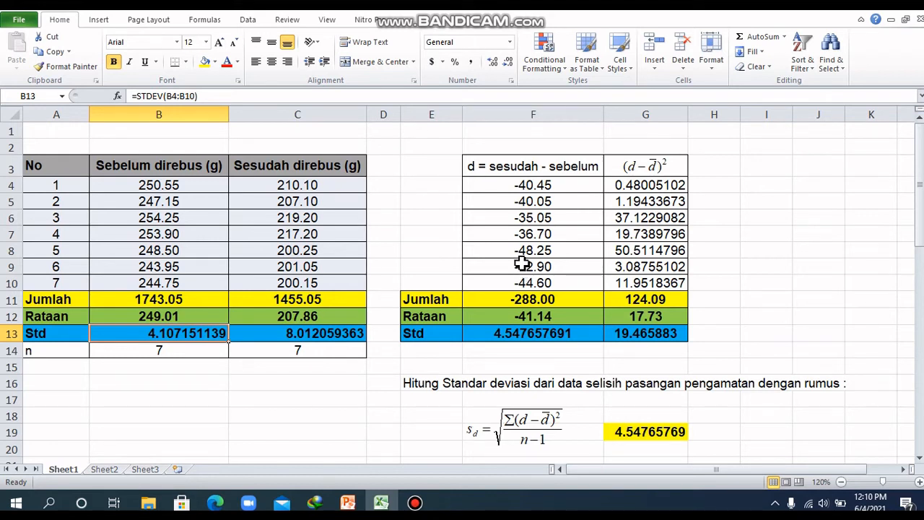
click(532, 185)
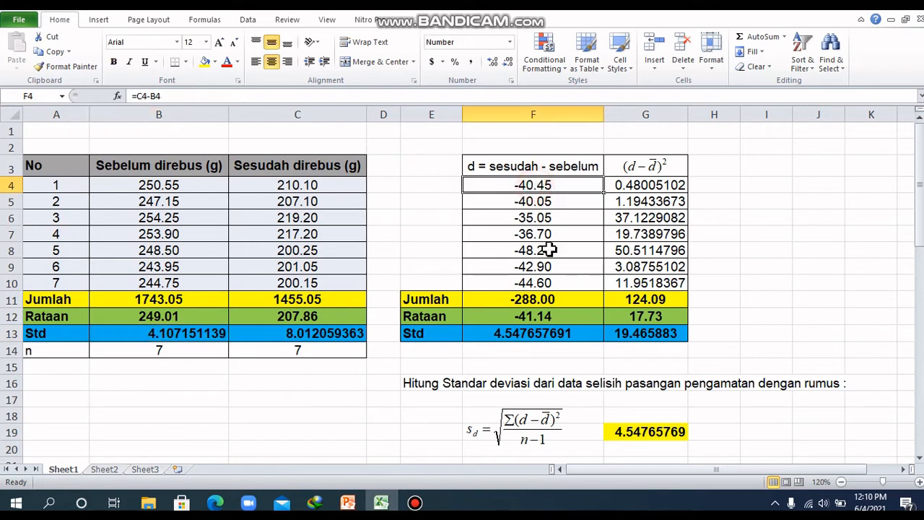
click(548, 284)
click(546, 186)
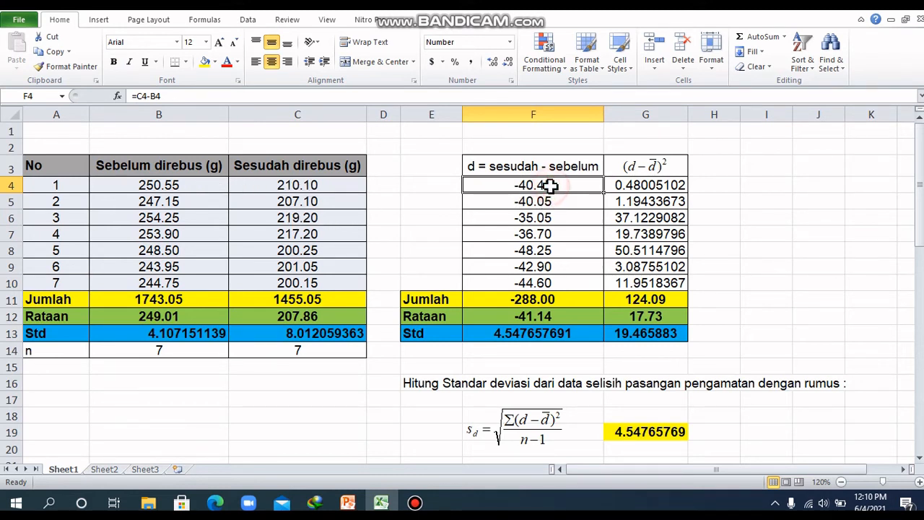
drag(603, 197, 604, 291)
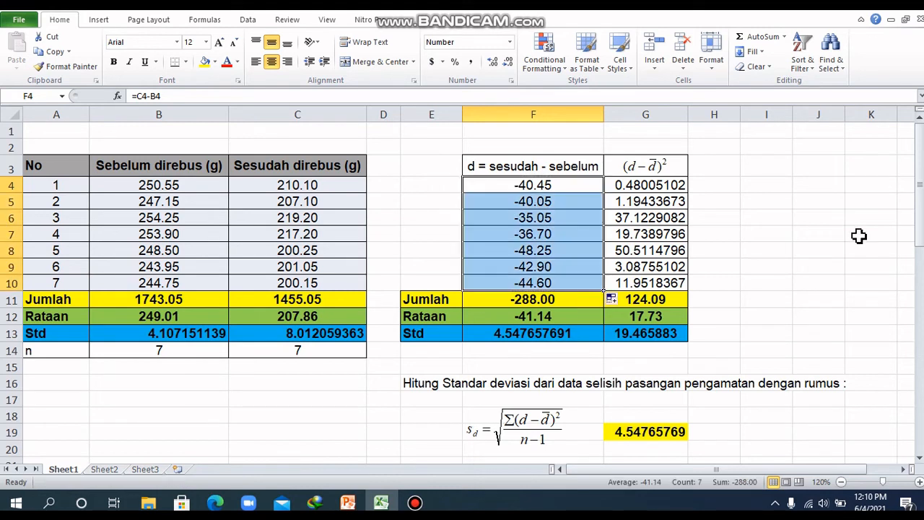
click(858, 235)
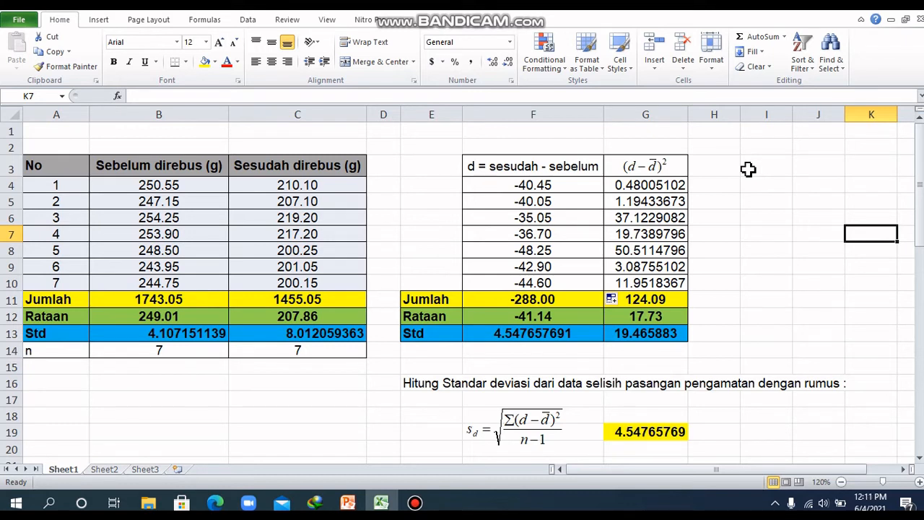
Examine the squared-deviation formula in G4, highlighting its absolute reference to the mean difference, and leave it unedited
click(640, 185)
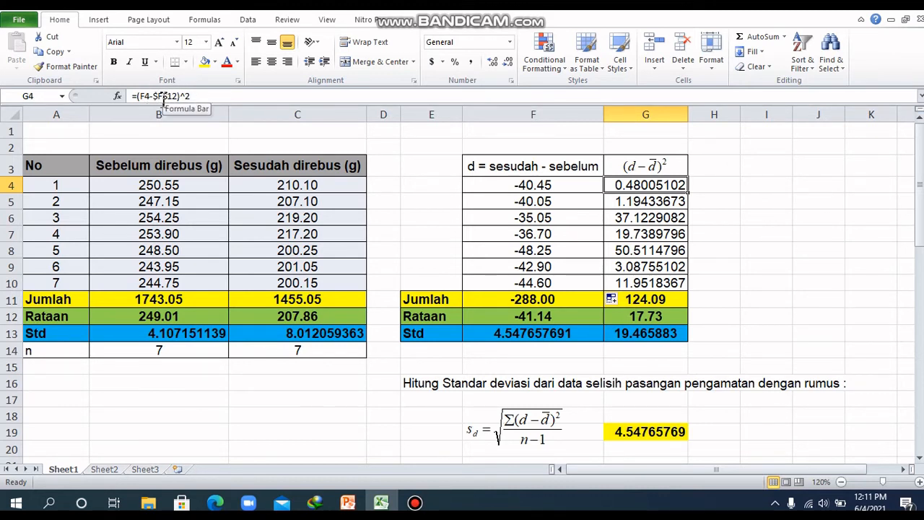
drag(150, 96, 176, 96)
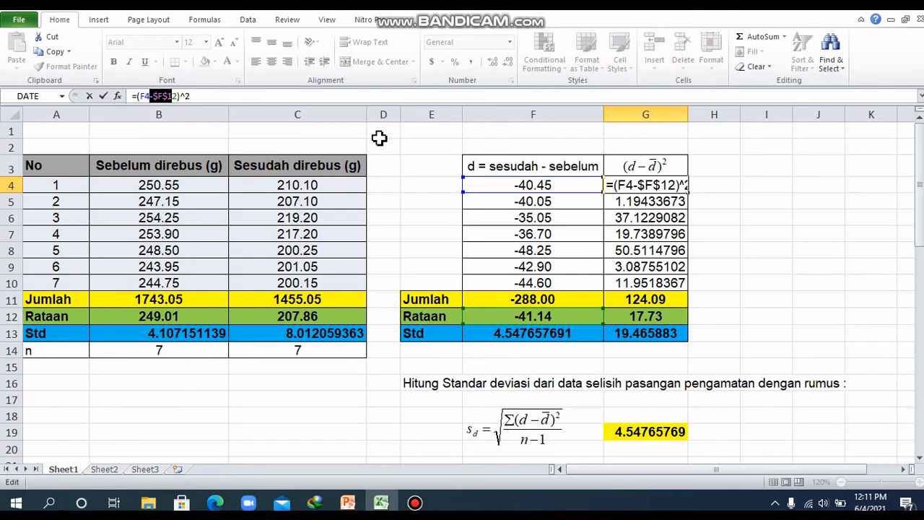
key(Escape)
click(906, 216)
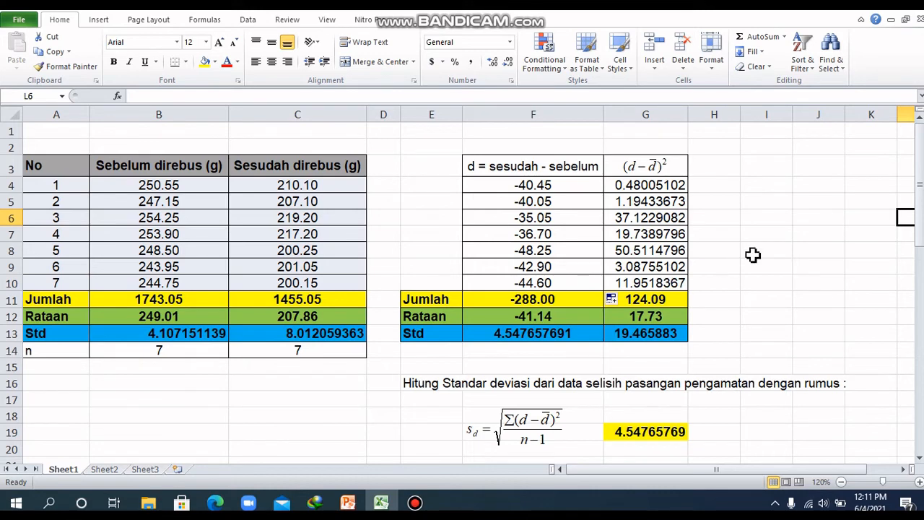
Examine the sum of squared deviations in G11 and the standard deviation formula for the paired differences in G19
scroll(753, 255, down, 3)
scroll(756, 255, up, 1)
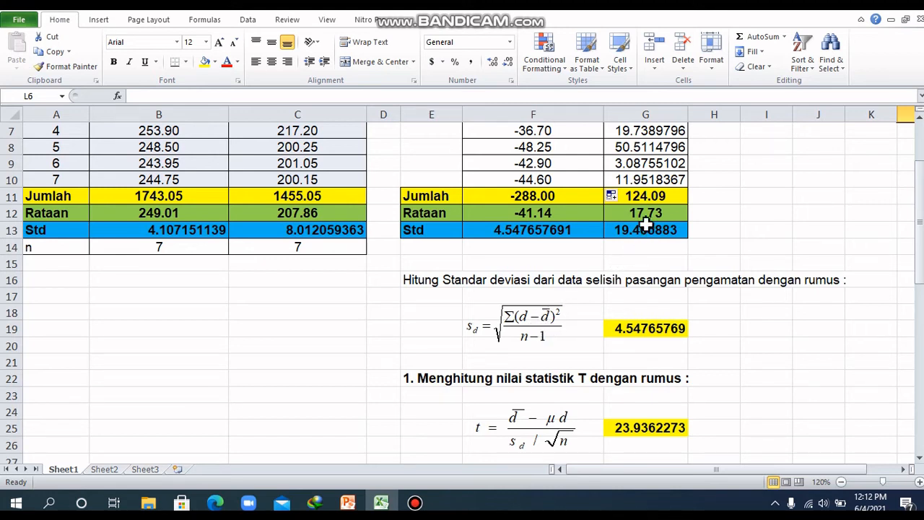
click(653, 201)
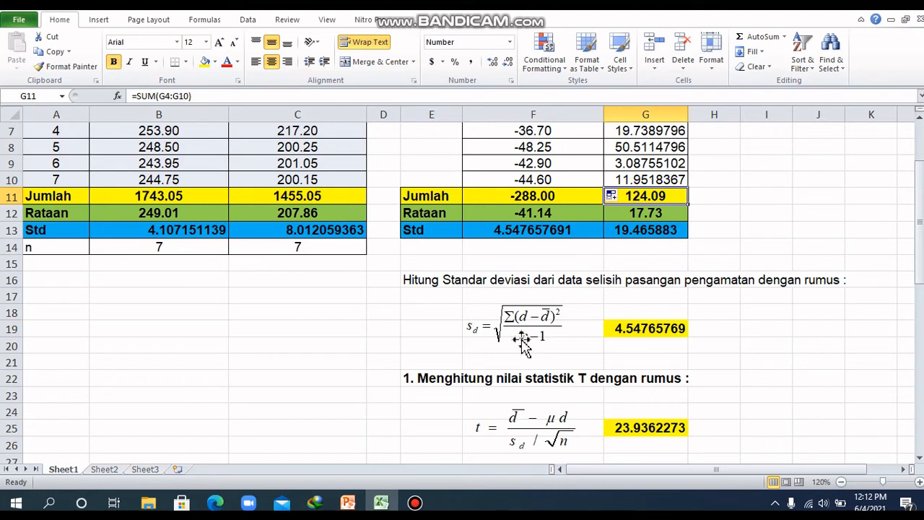
click(646, 327)
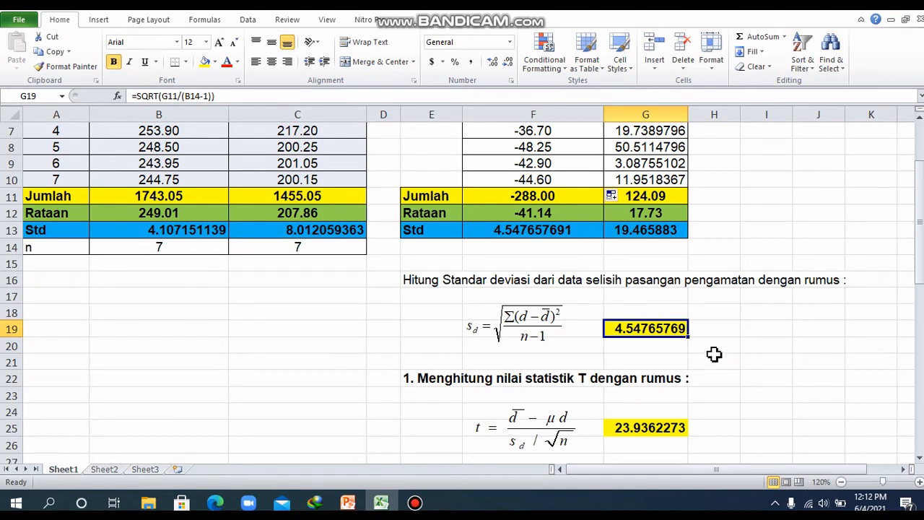
Examine the mean difference formula in F12 and the t statistic formula in G25
scroll(750, 344, down, 1)
scroll(749, 344, down, 1)
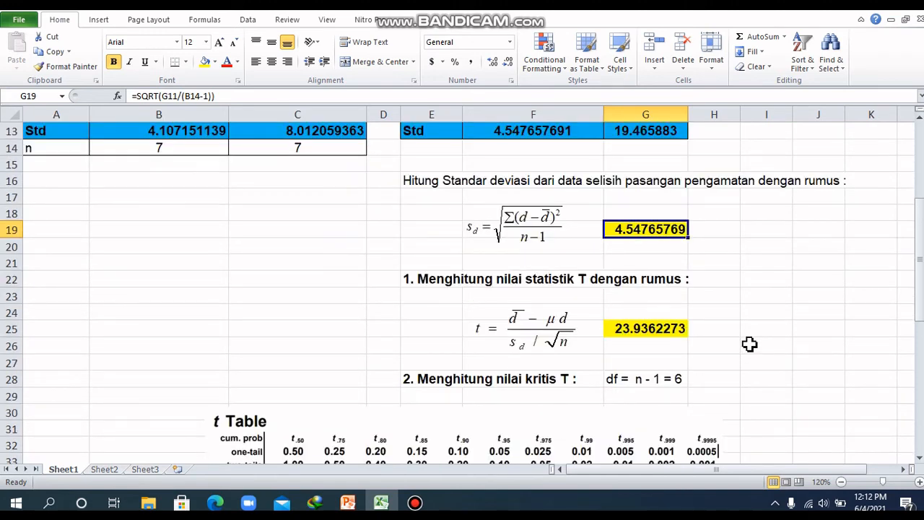
scroll(750, 344, down, 1)
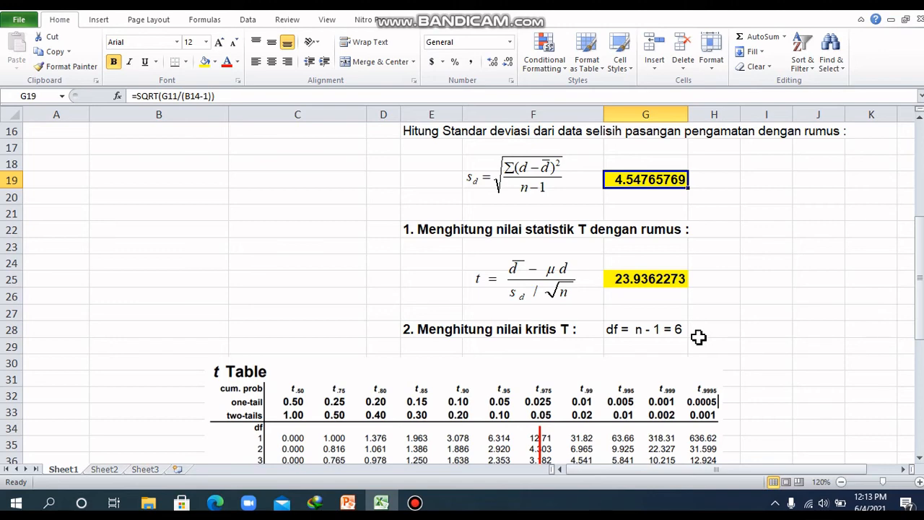
scroll(698, 337, up, 2)
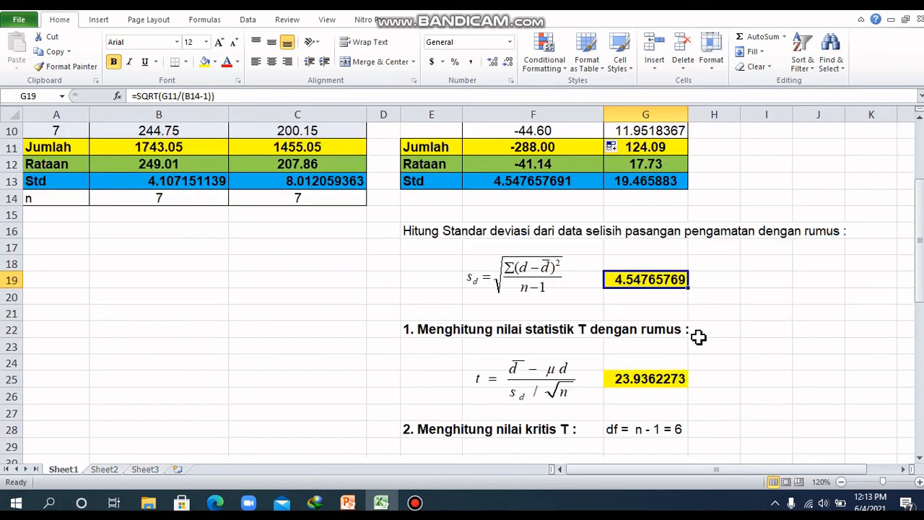
click(541, 164)
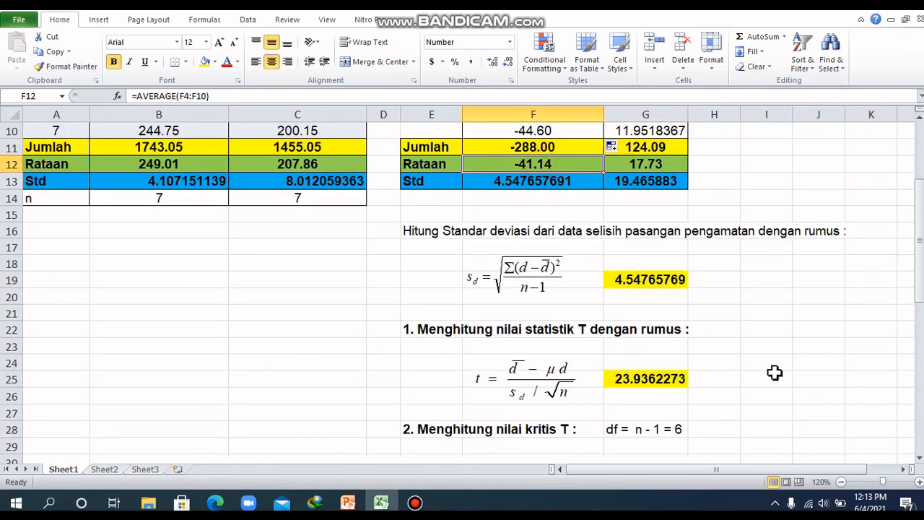
scroll(774, 373, down, 2)
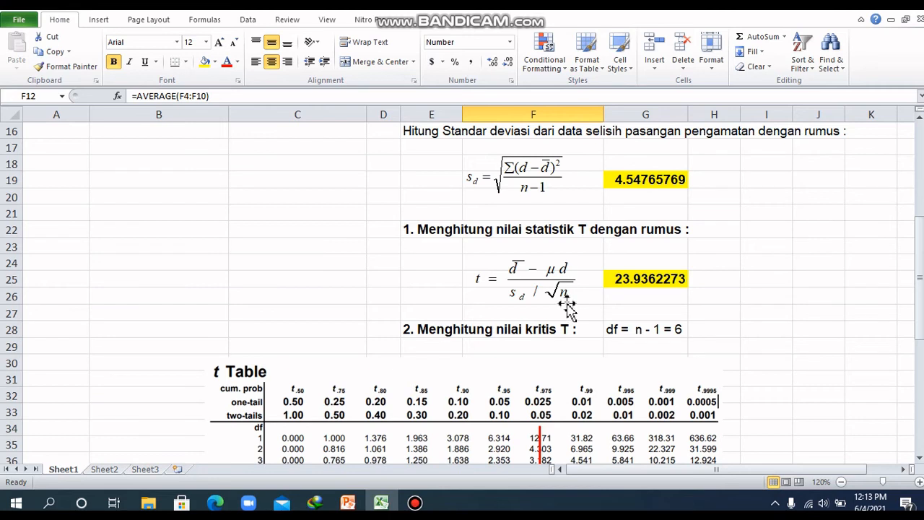
click(623, 282)
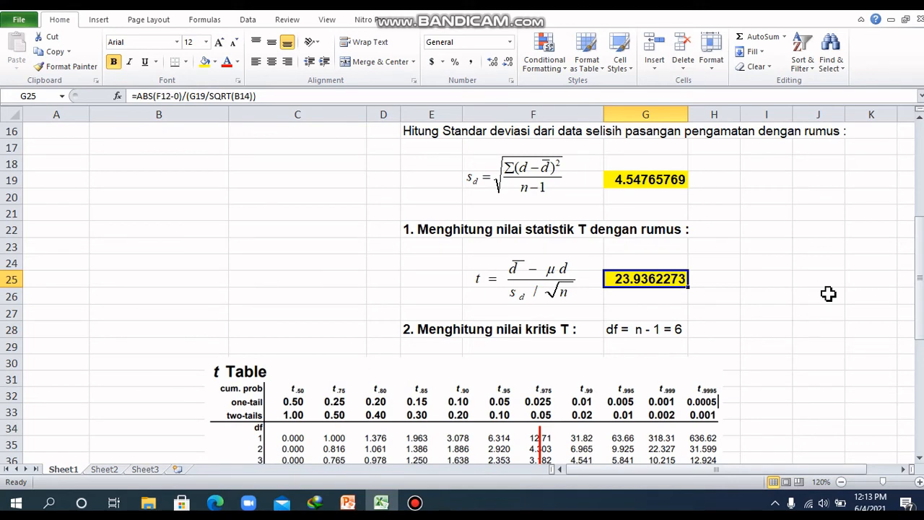
Examine the critical value in the t table for df 6 at two-tailed 0.05 and read the Pengambilan Keputusan section
scroll(645, 327, down, 2)
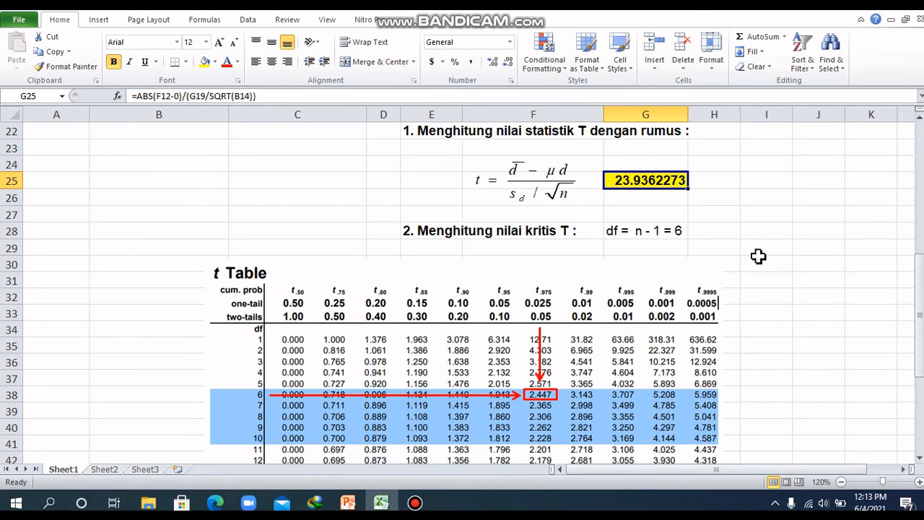
scroll(759, 256, down, 1)
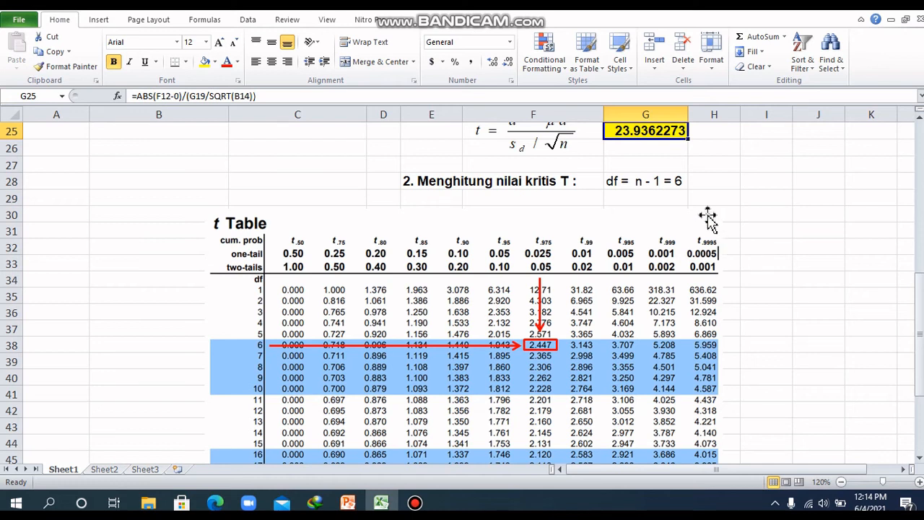
scroll(745, 334, down, 1)
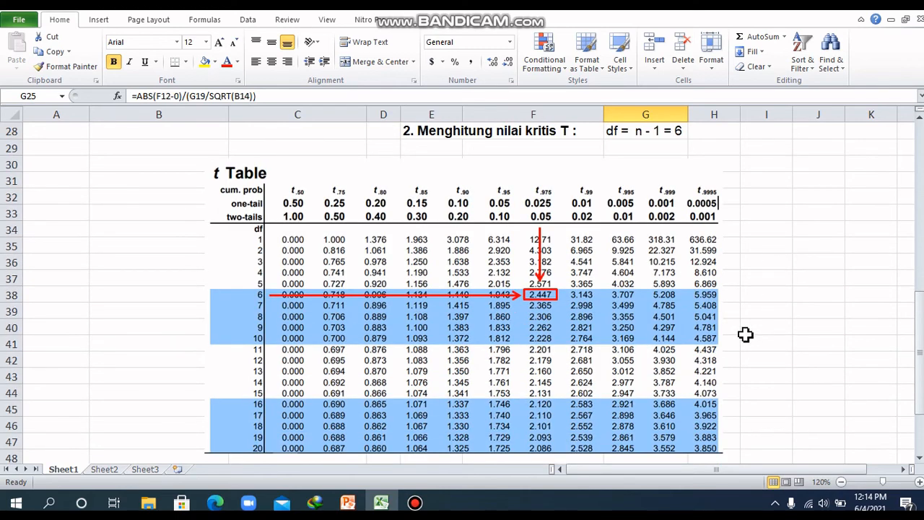
scroll(746, 335, up, 1)
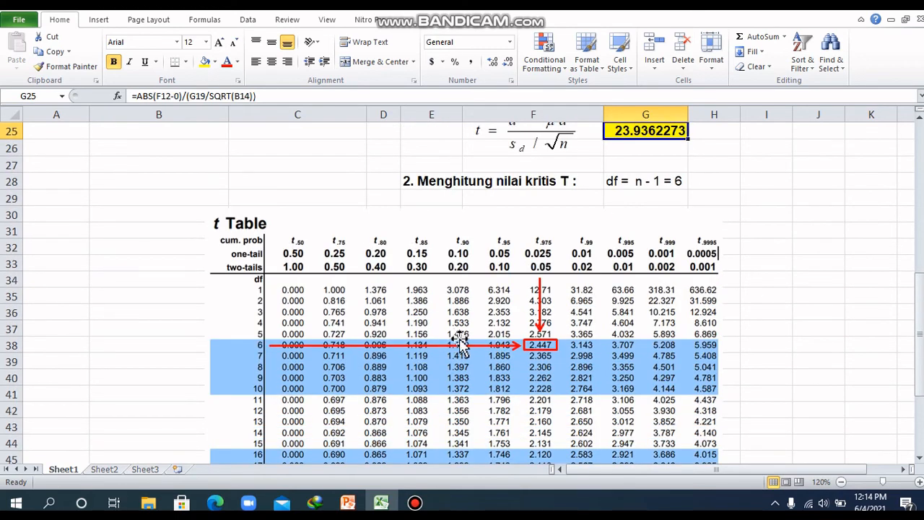
scroll(462, 342, down, 2)
scroll(463, 342, up, 1)
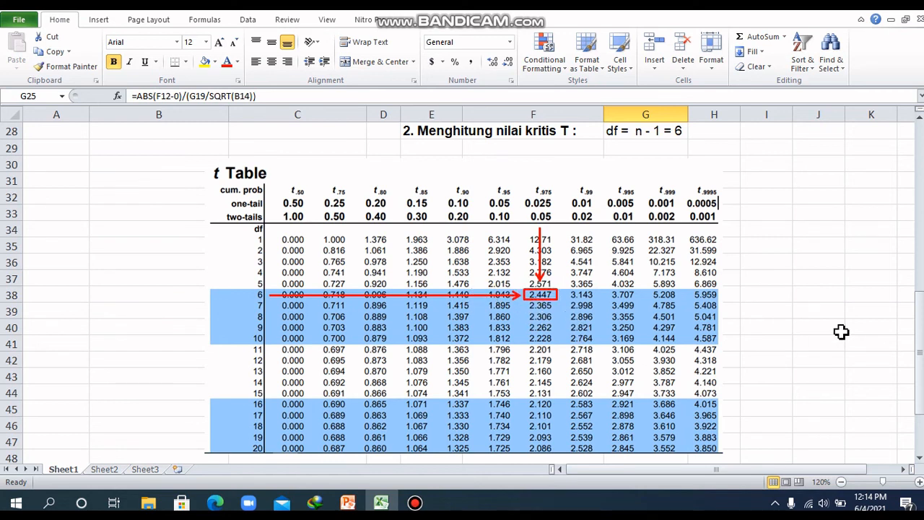
scroll(841, 332, down, 3)
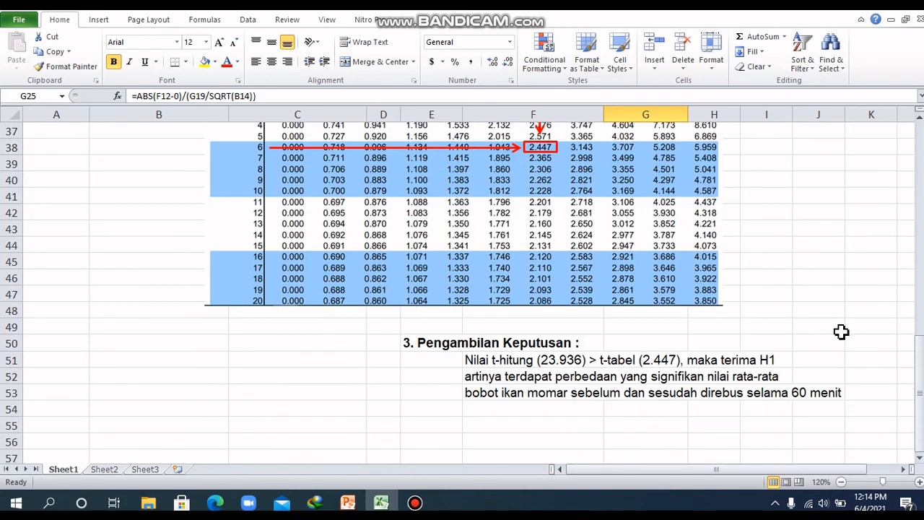